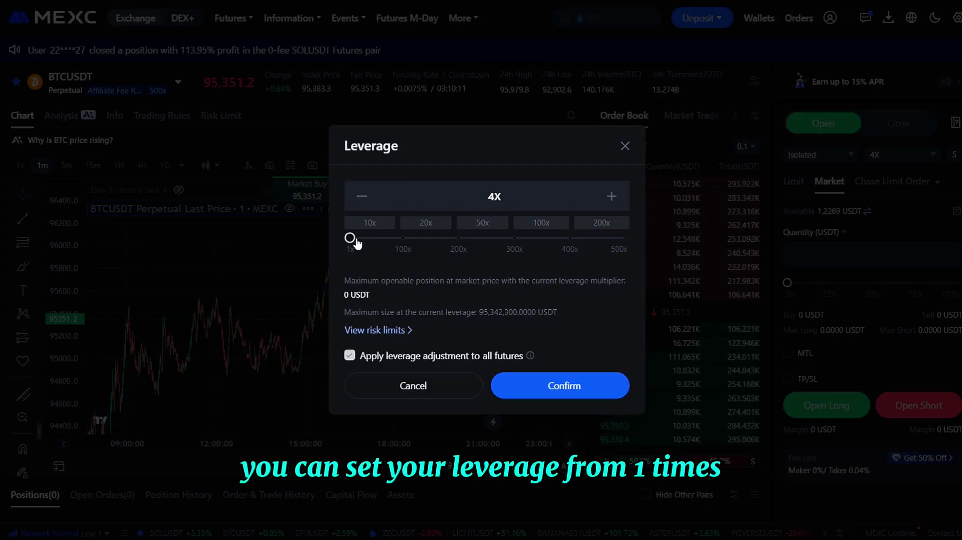
- Raise the BTCUSDT leverage to the 500X maximum with the adjustment applied to all futures
left_click_drag(419, 240, 543, 240)
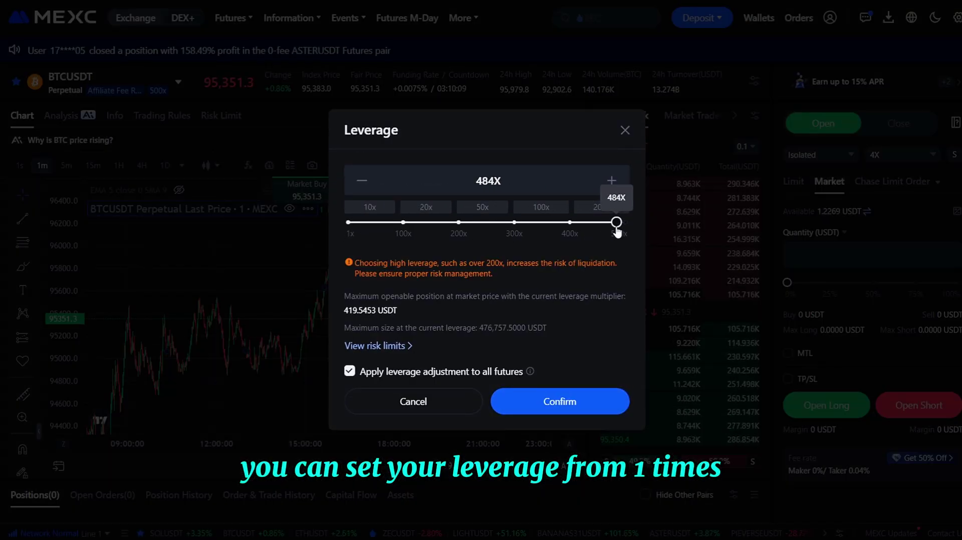
left_click_drag(617, 231, 629, 230)
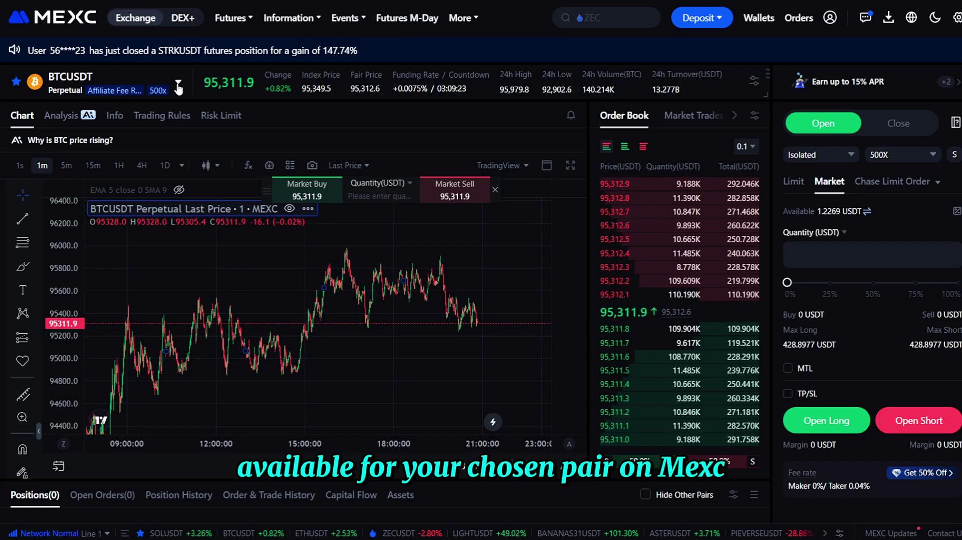
- Browse the list of USDT-M perpetual trading pairs
left_click(178, 85)
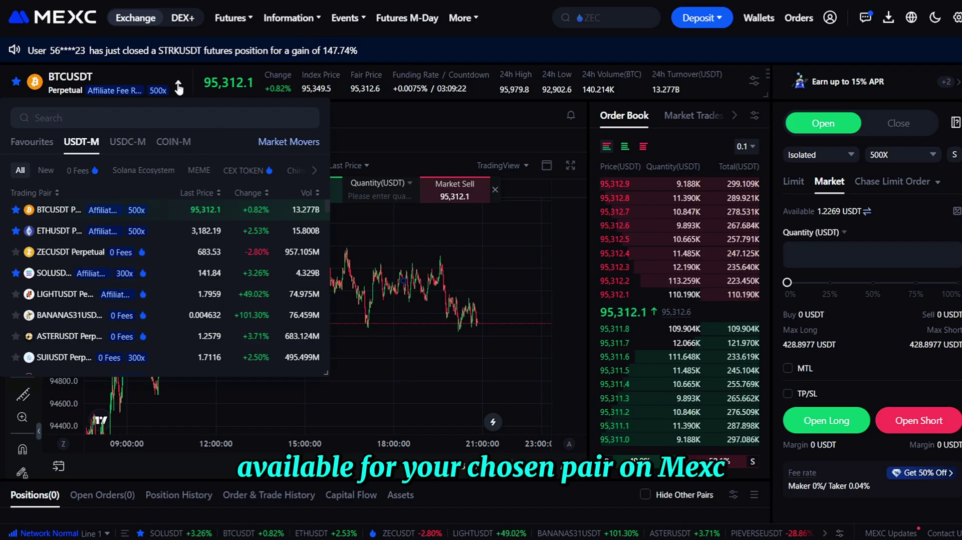
scroll(74, 236, "down", 10)
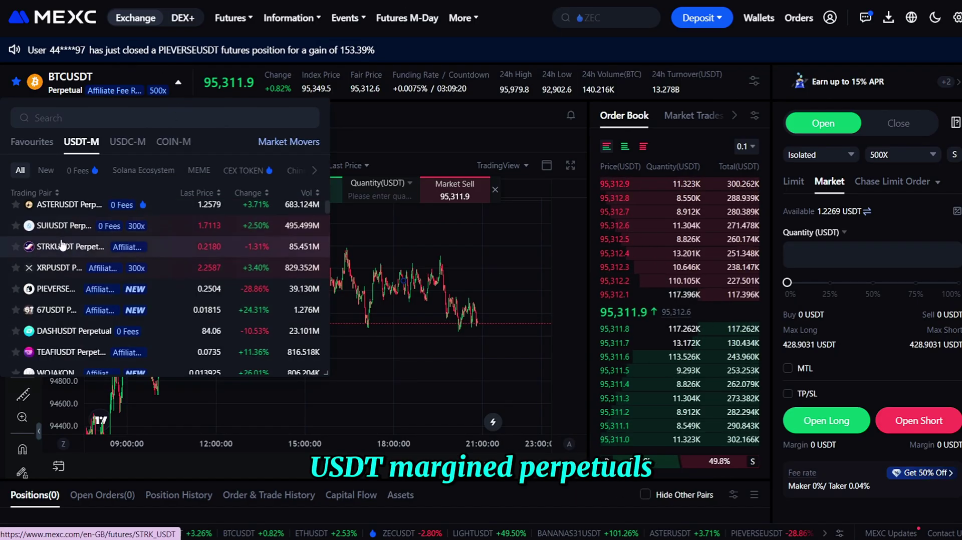
scroll(36, 249, "down", 2)
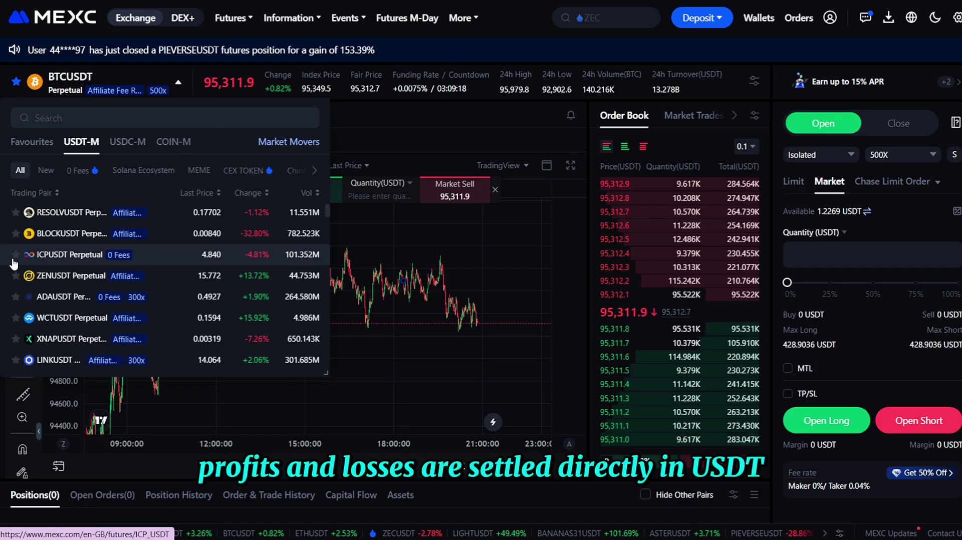
scroll(26, 273, "down", 6)
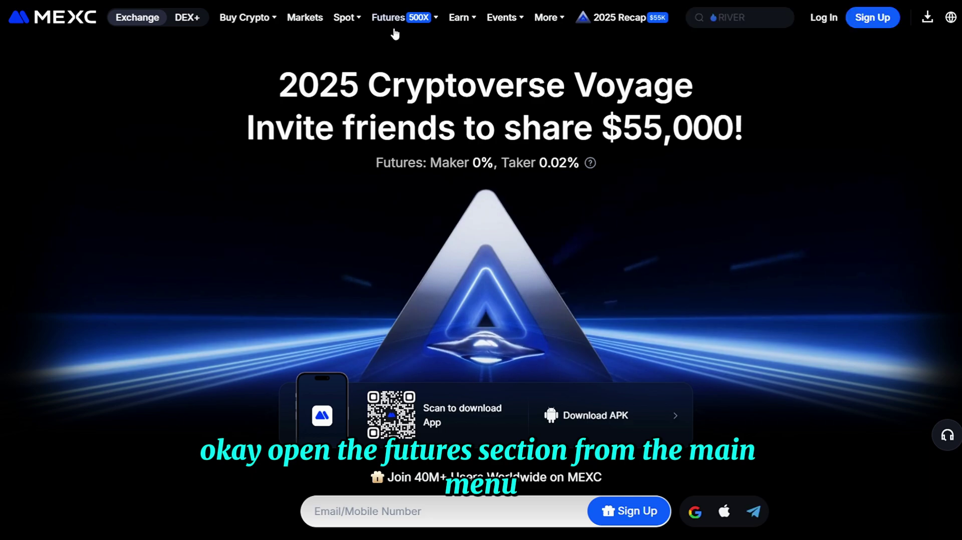
- Open the USDT-M futures trading page and look over its chart, order book and positions area
mouse_move(392, 26)
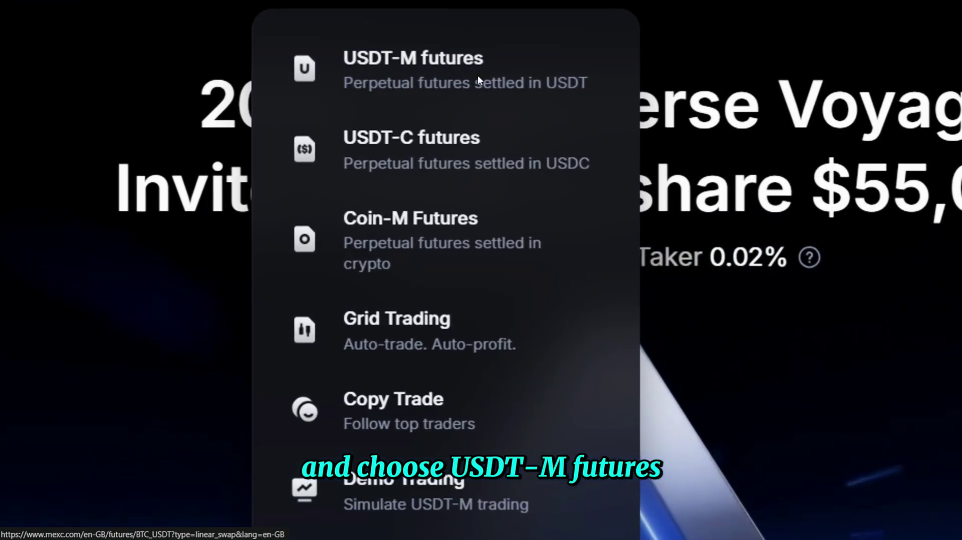
left_click(478, 78)
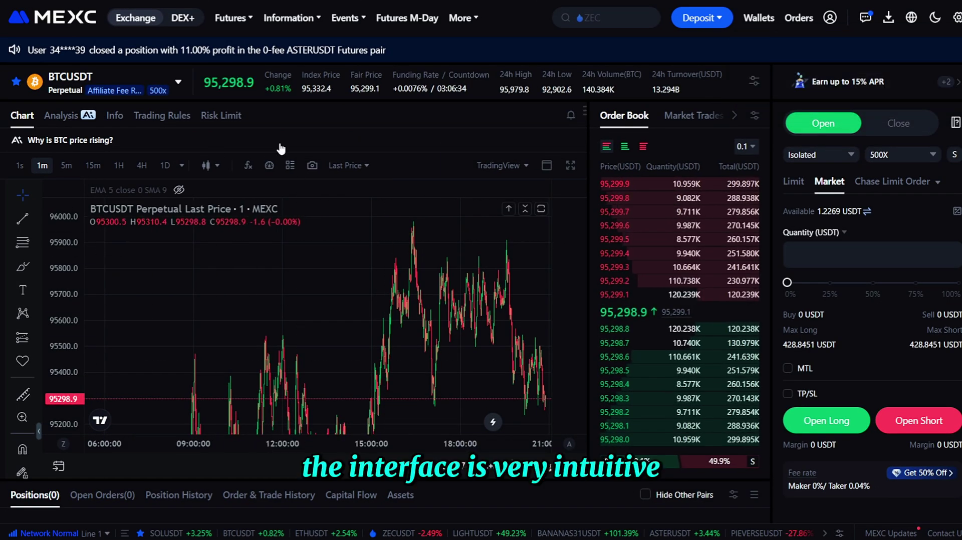
mouse_move(178, 82)
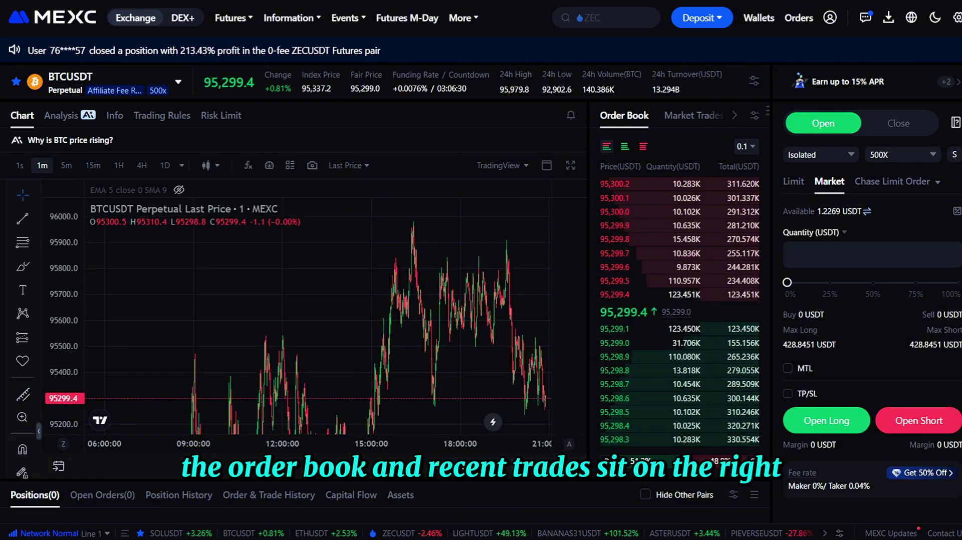
scroll(529, 504, "down", 4)
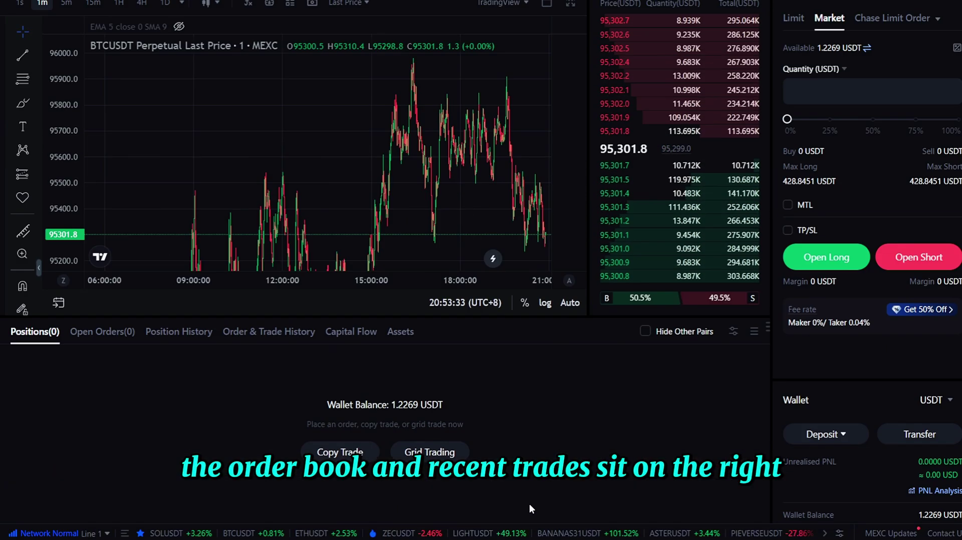
scroll(568, 433, "up", 4)
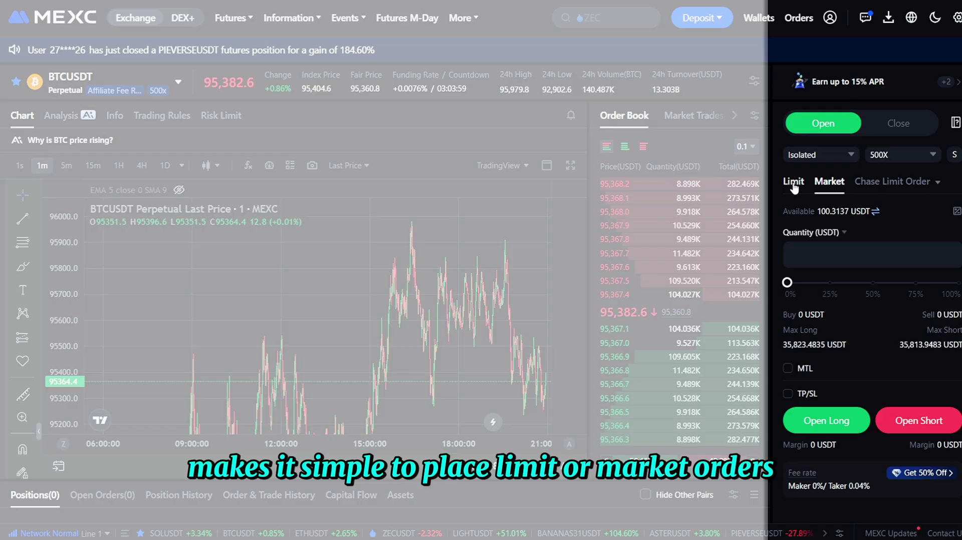
- Switch the order type to Limit and back to Market, and try raising the order quantity to the maximum
left_click(794, 183)
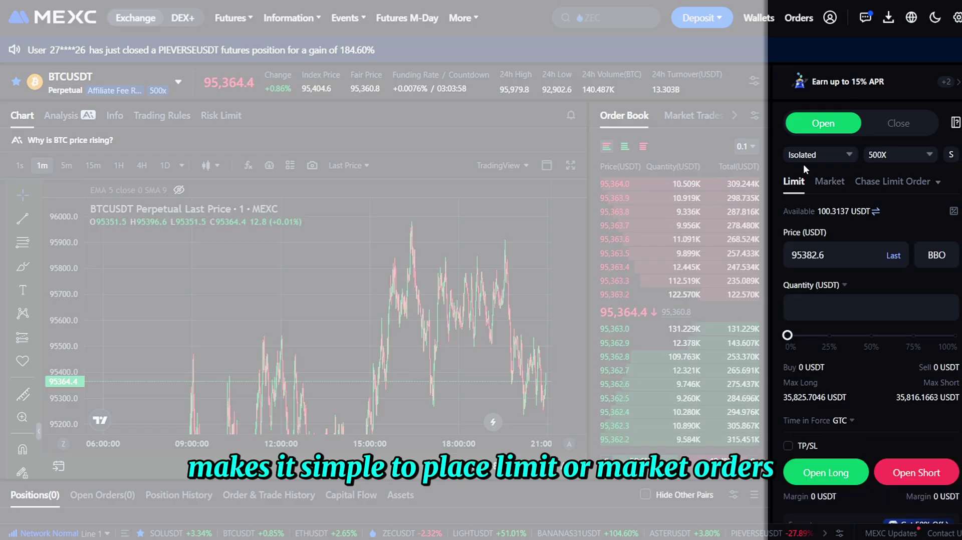
left_click(828, 182)
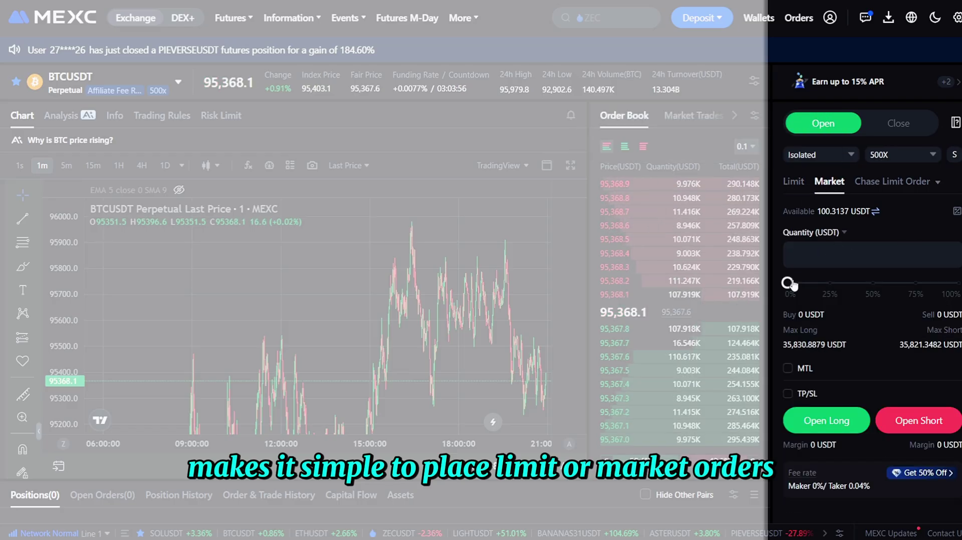
left_click_drag(789, 284, 955, 283)
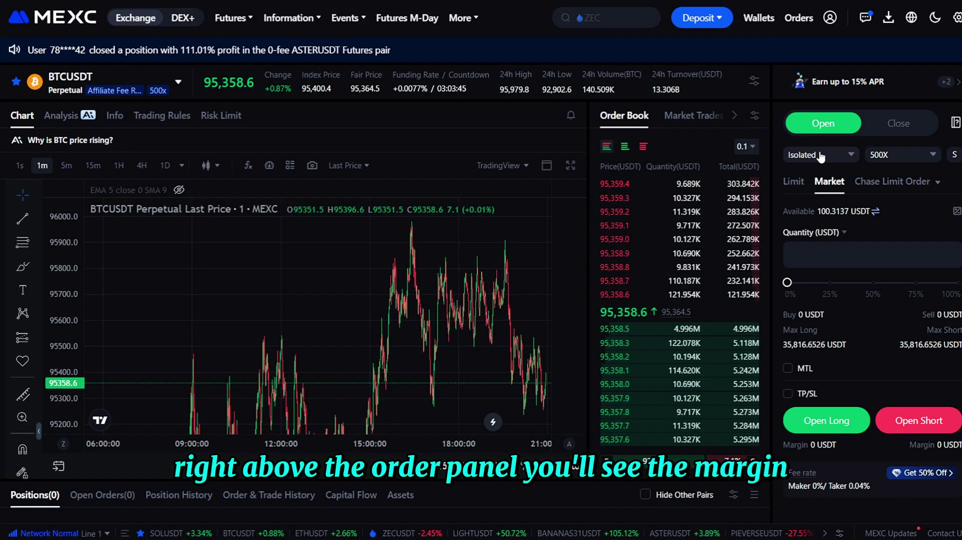
- Set the margin mode to Isolated and apply the adjustment to all futures
left_click(820, 156)
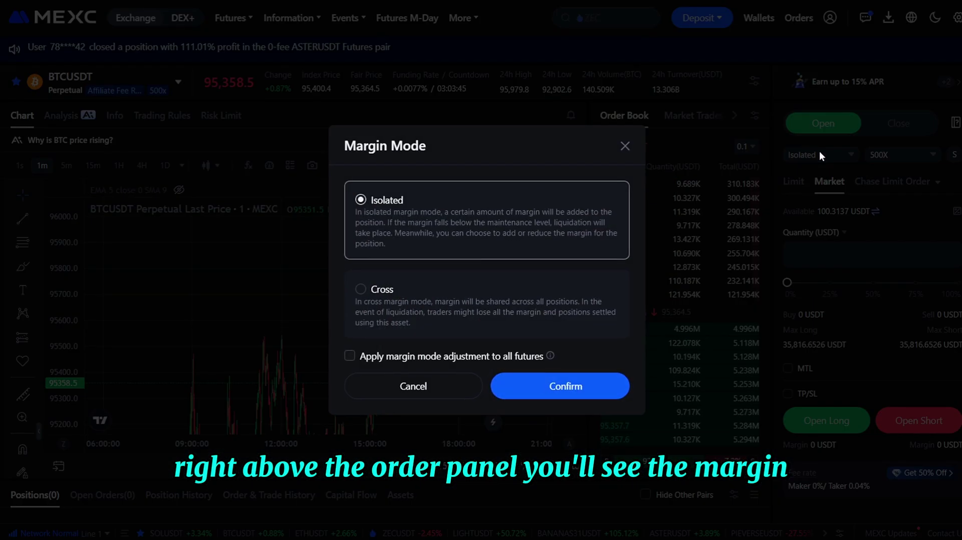
left_click(500, 307)
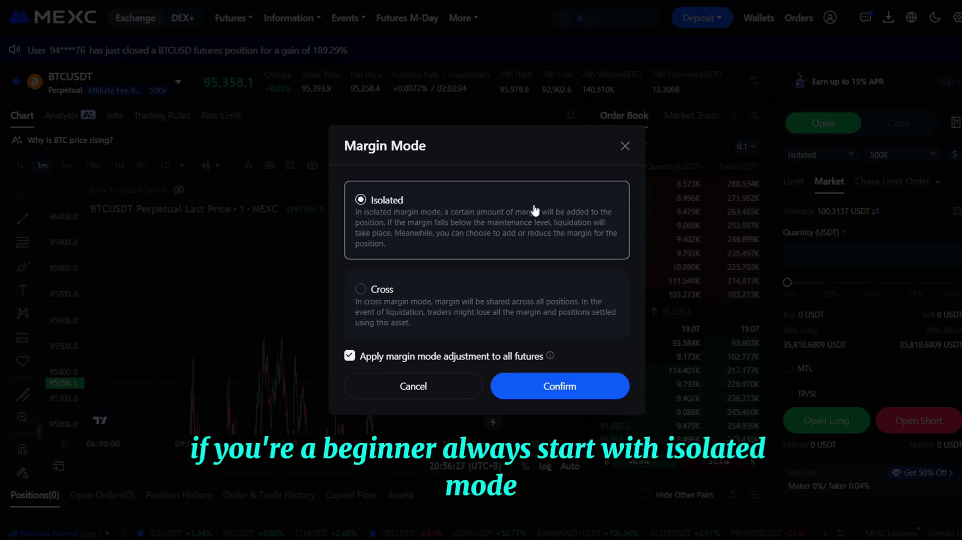
left_click(560, 386)
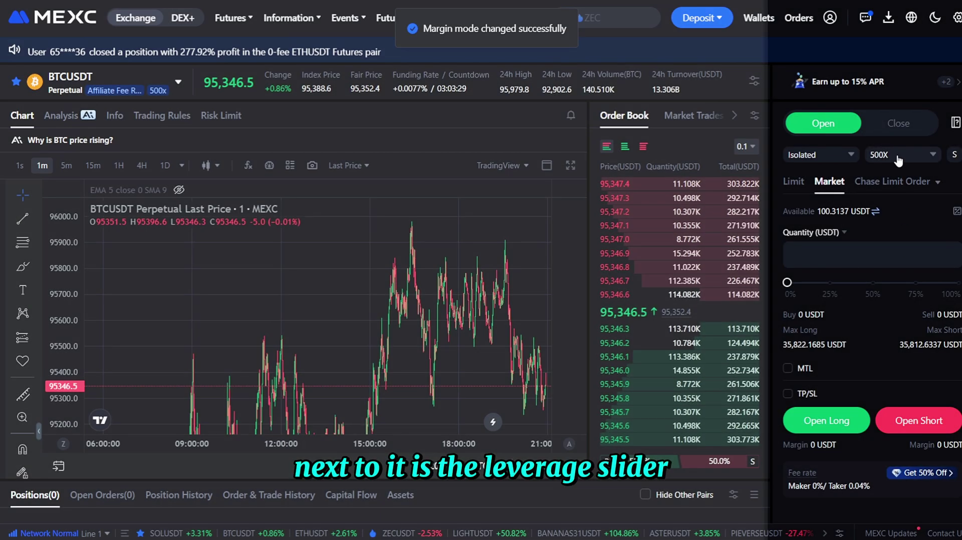
- Lower the BTCUSDT leverage to 3X with the adjustment applied to all futures
left_click(899, 159)
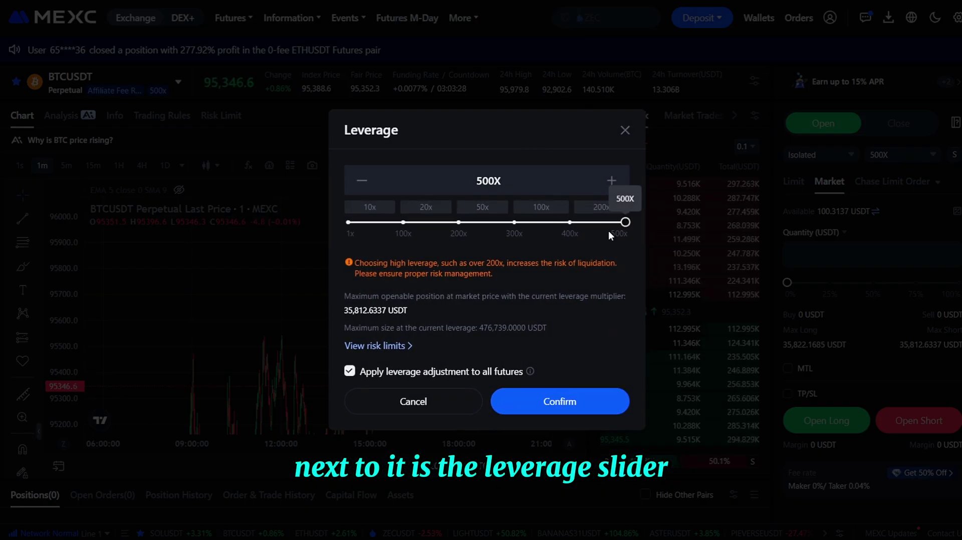
mouse_move(620, 225)
left_click_drag(444, 218, 332, 227)
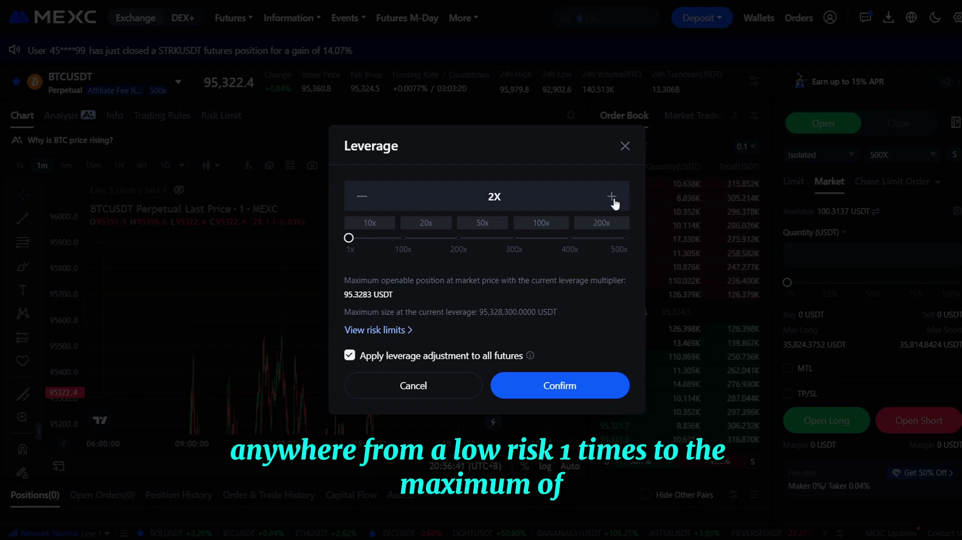
left_click(584, 388)
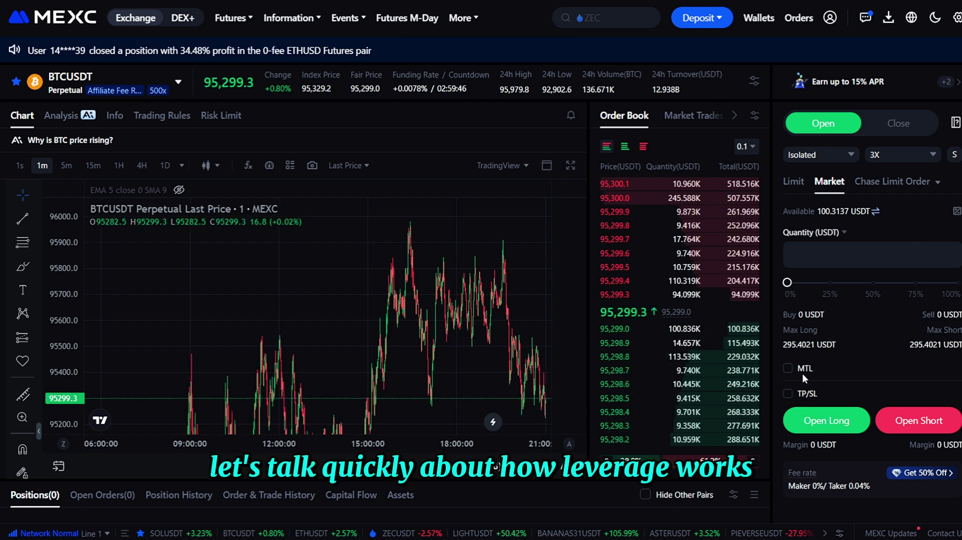
- Calculate the maximum openable BTCUSDT long position at 20X leverage, using the last price as entry and 100 USDT available margin
left_click(956, 212)
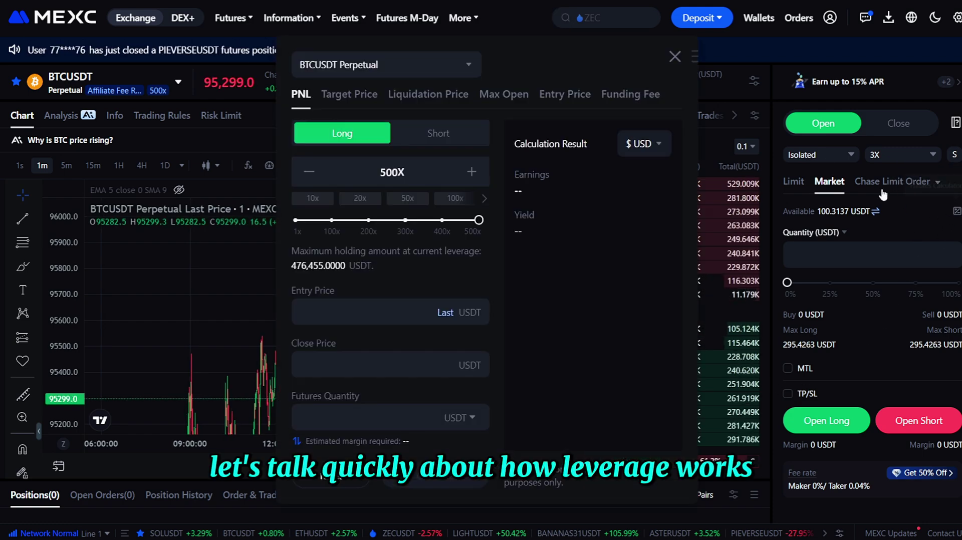
left_click(507, 97)
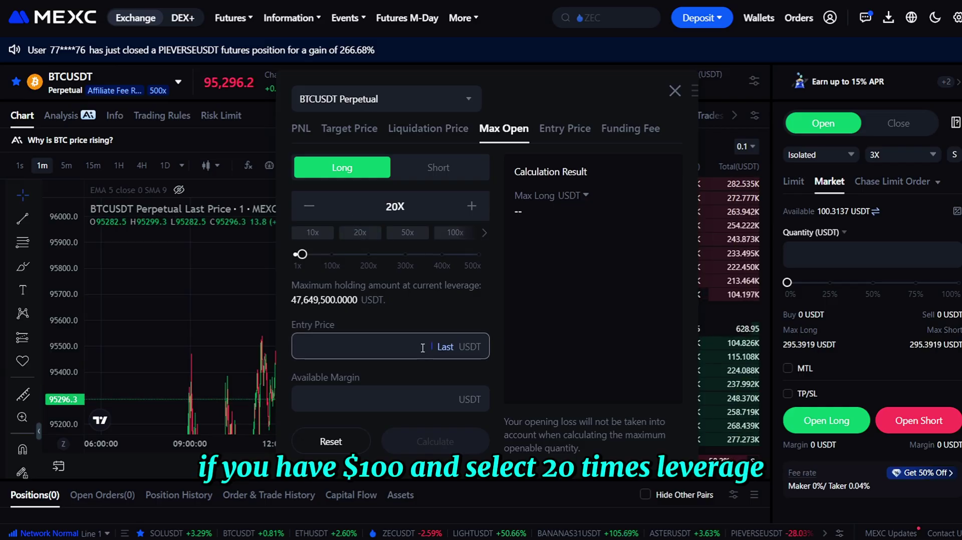
left_click(446, 347)
left_click(398, 399)
type("100")
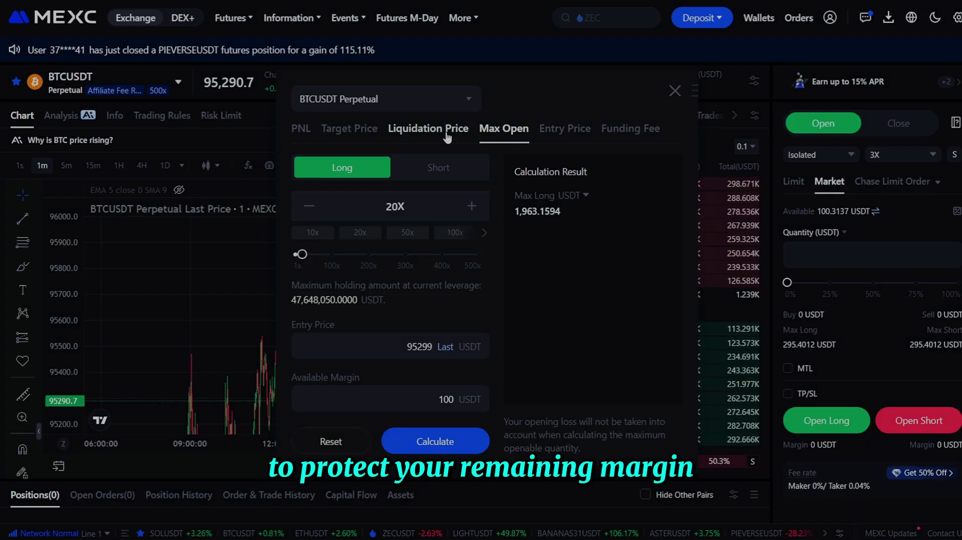
- Calculate the isolated long liquidation price for 2000 USDT at the last price, reducing leverage to 6X, and close the calculator
left_click(446, 102)
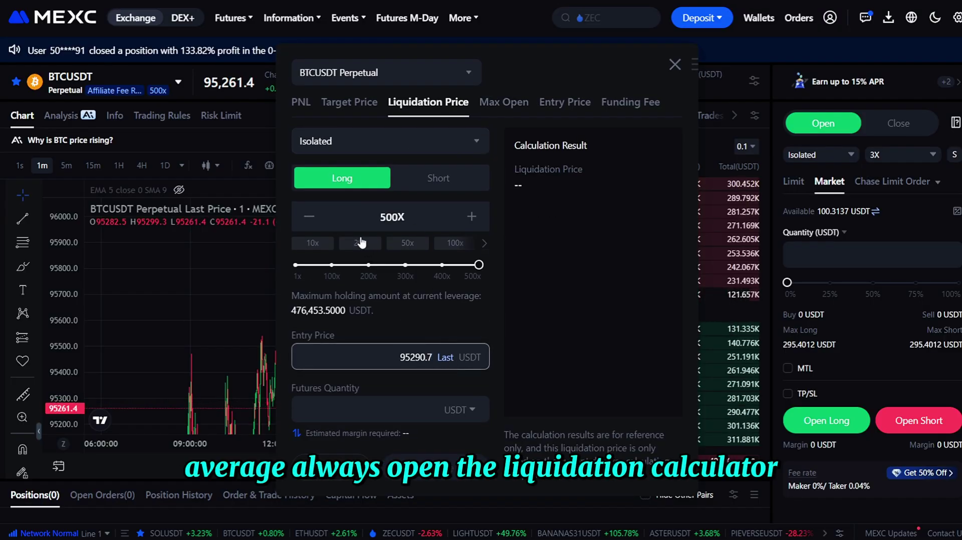
left_click(444, 358)
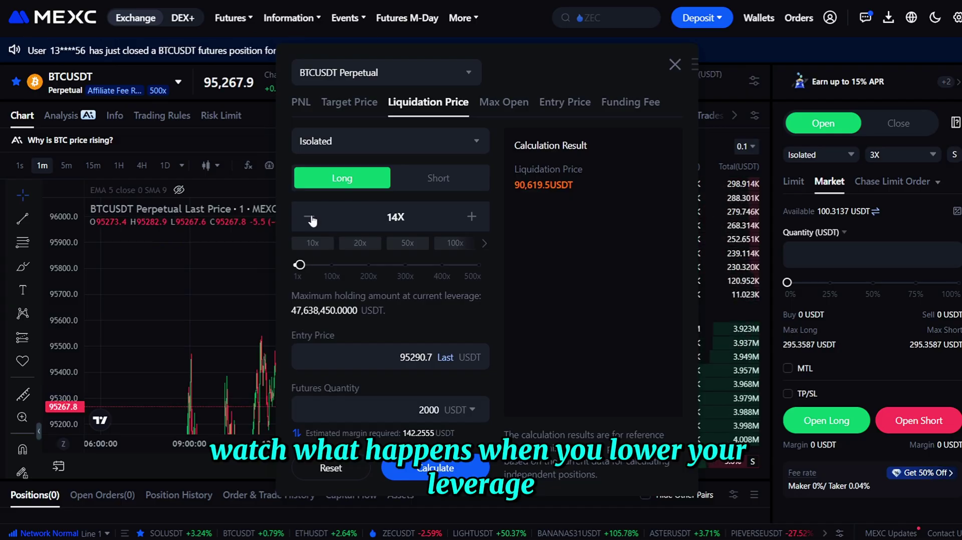
left_click(458, 468)
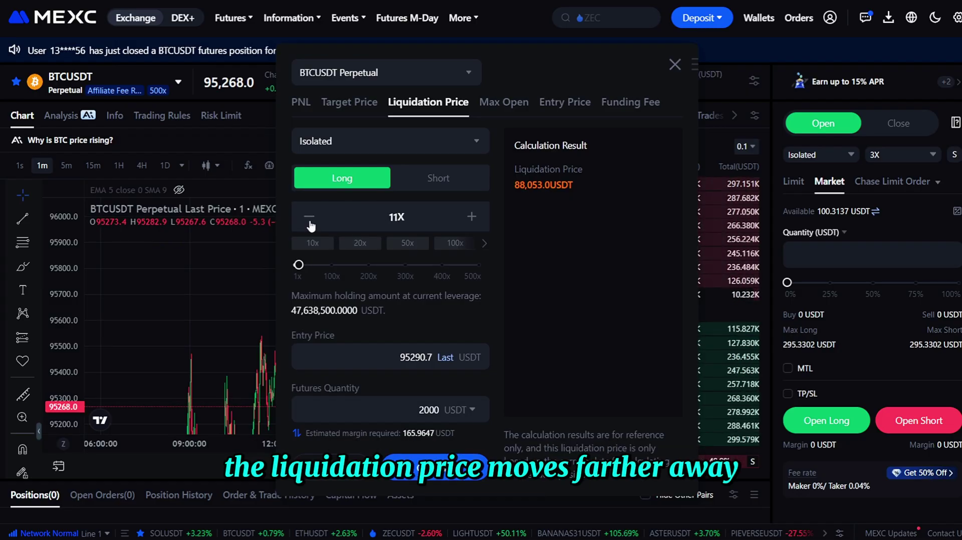
left_click(460, 468)
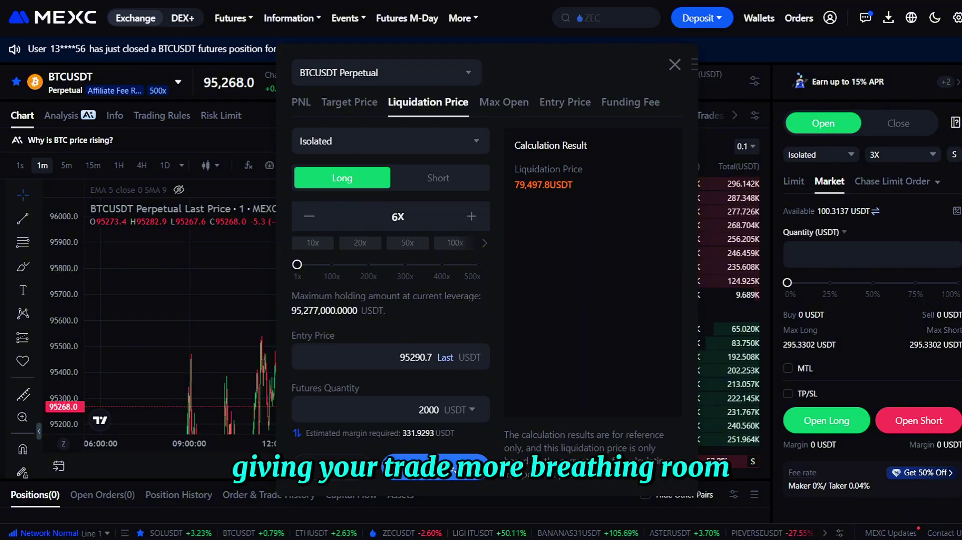
left_click(675, 64)
- Switch the BTCUSDT order to Limit, enable TP/SL and enter a stop-loss price
left_click(794, 181)
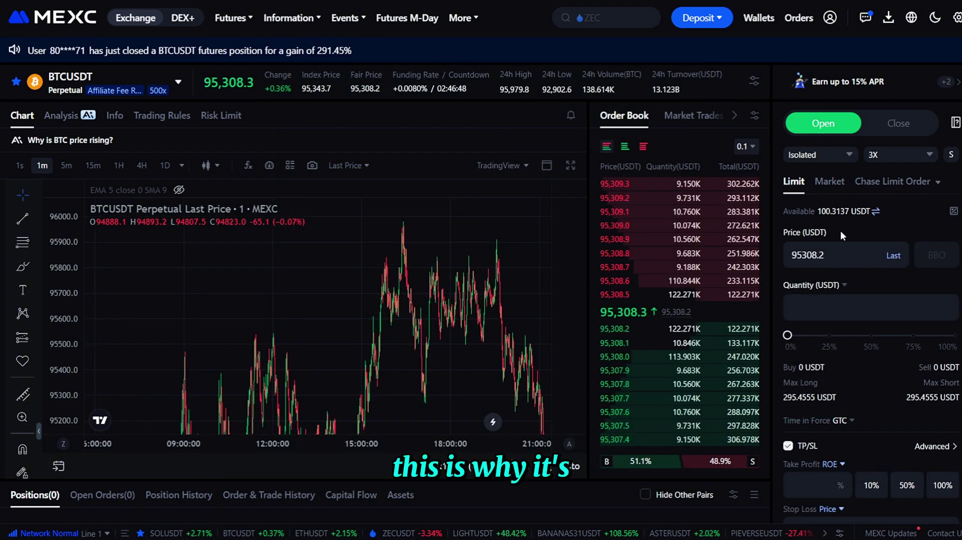
scroll(878, 332, "down", 4)
left_click(800, 219)
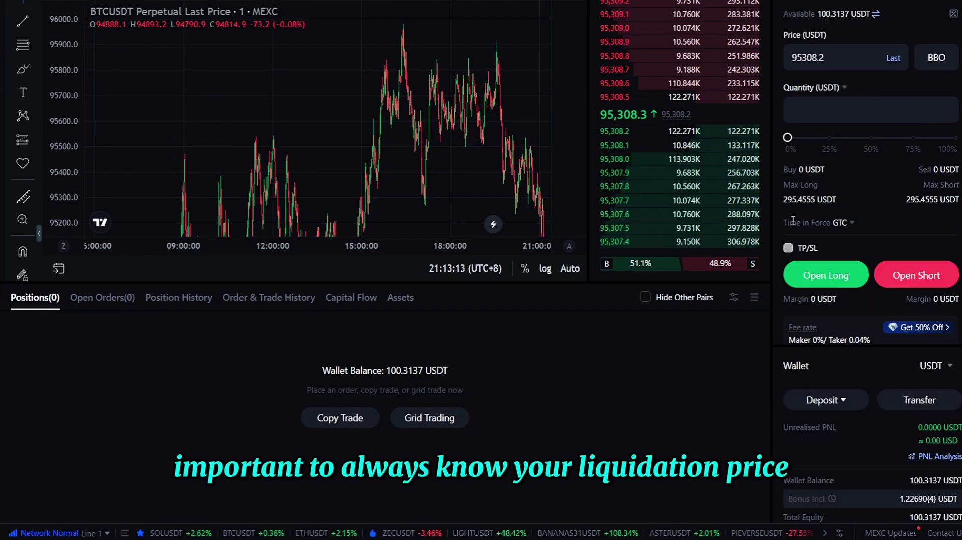
left_click(788, 249)
left_click(812, 334)
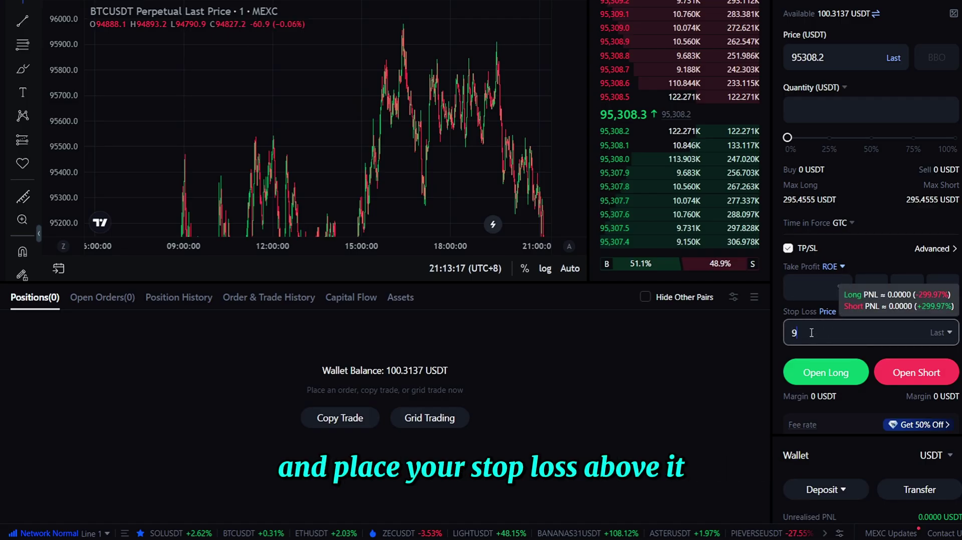
left_click(898, 354)
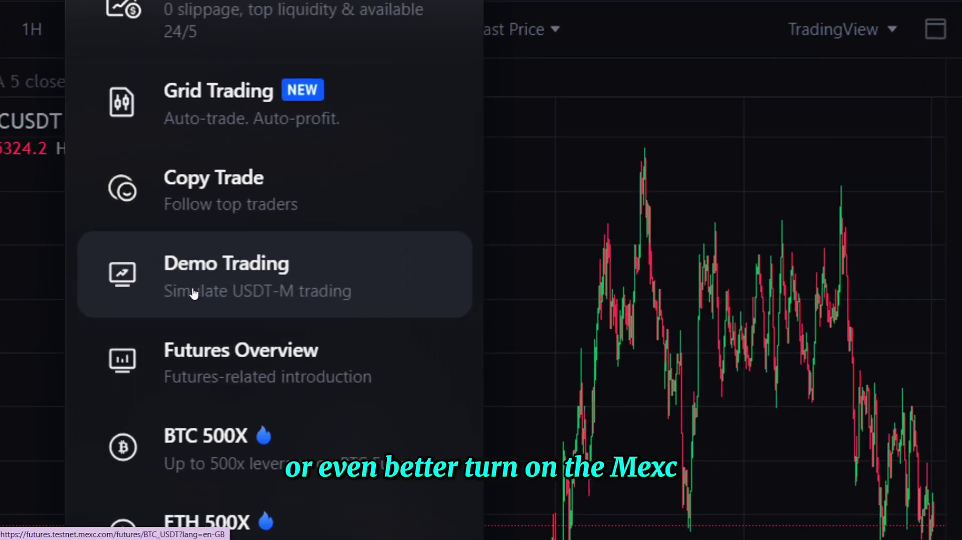
- Open Demo Trading for simulated USDT-M futures
left_click(201, 293)
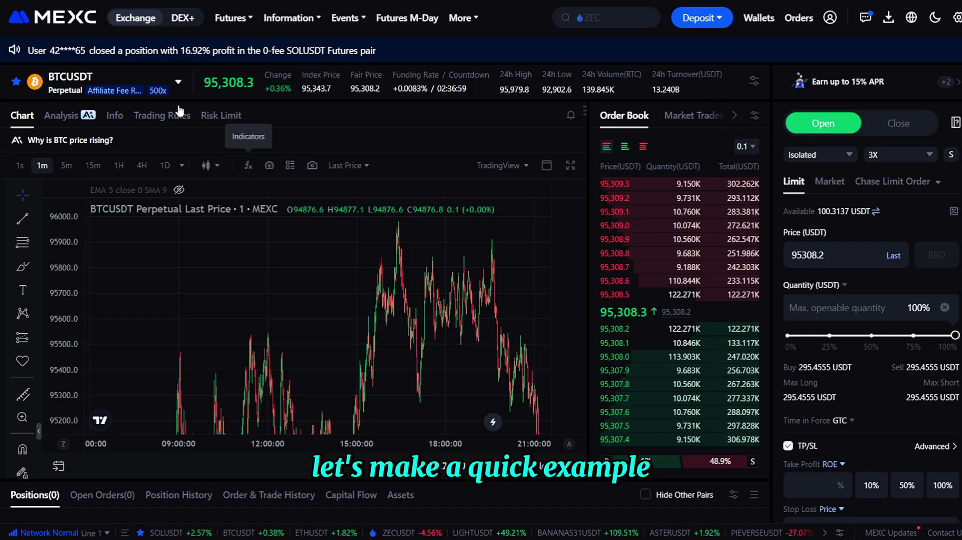
- Switch the USDT-M trading pair to ETHUSDT Perpetual
left_click(177, 87)
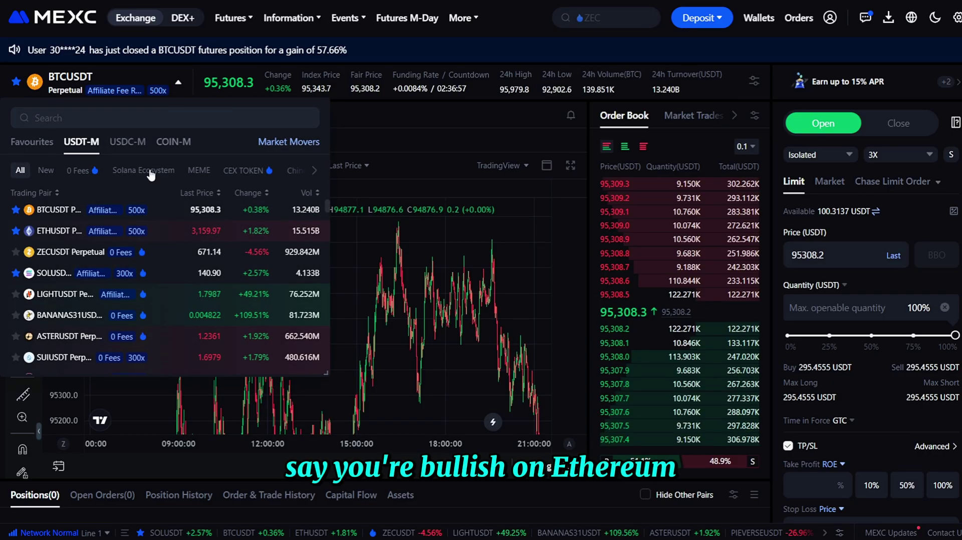
left_click(42, 236)
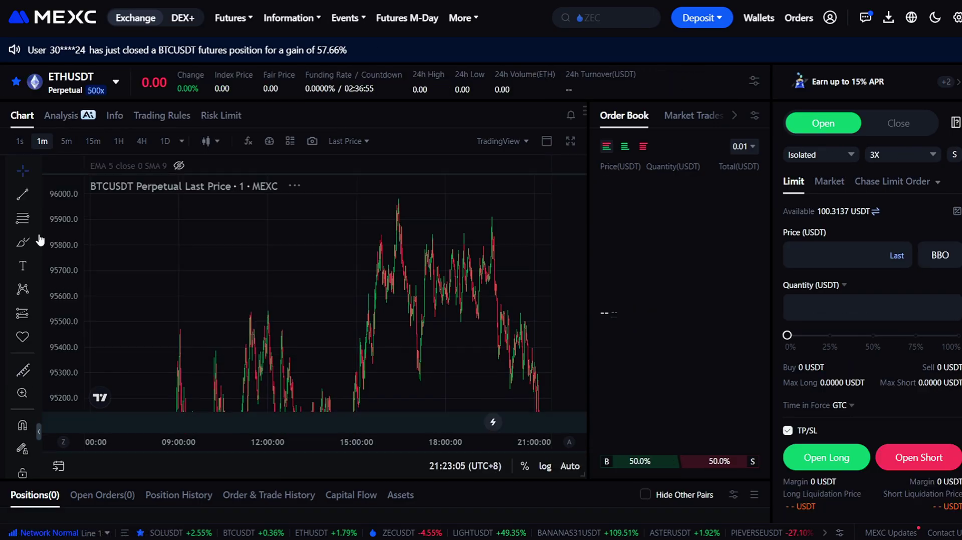
scroll(522, 351, "up", 5)
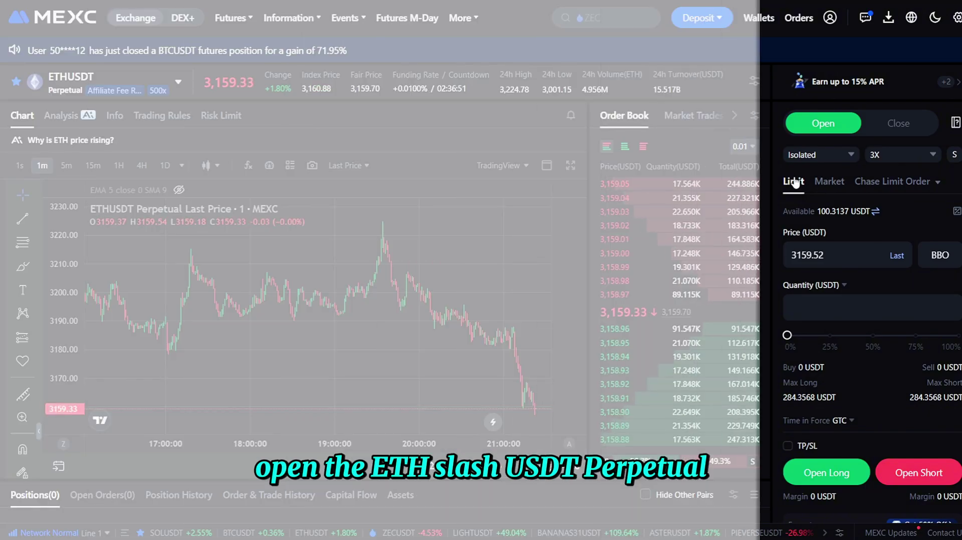
- Set the ETHUSDT limit order price to 3150.67 USDT and the quantity to 100% of the maximum
left_click(805, 256)
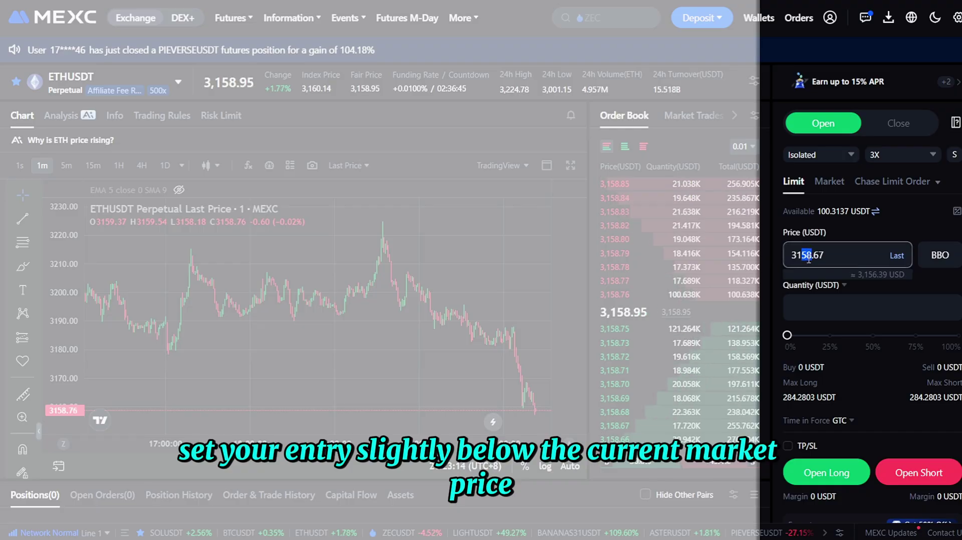
left_click_drag(788, 337, 921, 336)
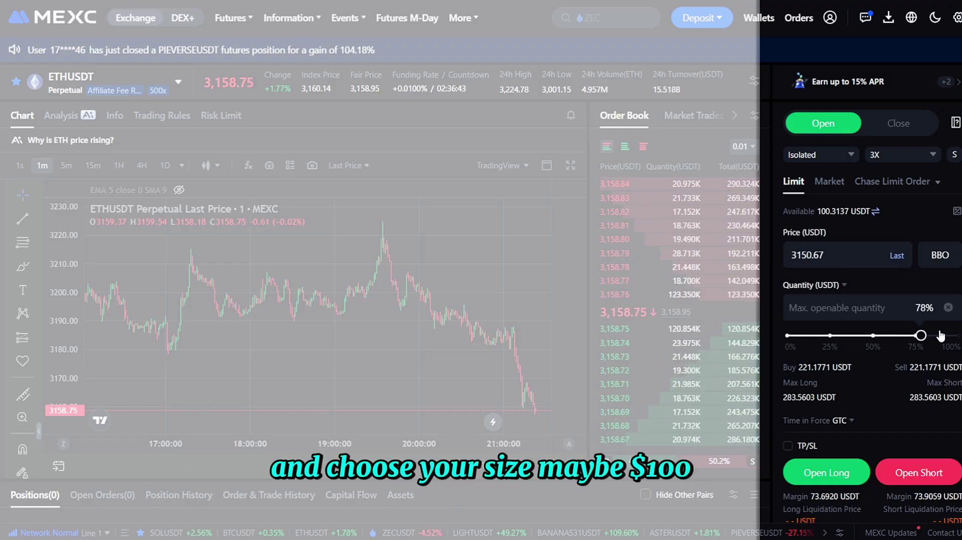
- Check the order's long liquidation price and review its leverage setting without changing it
scroll(877, 385, "down", 3)
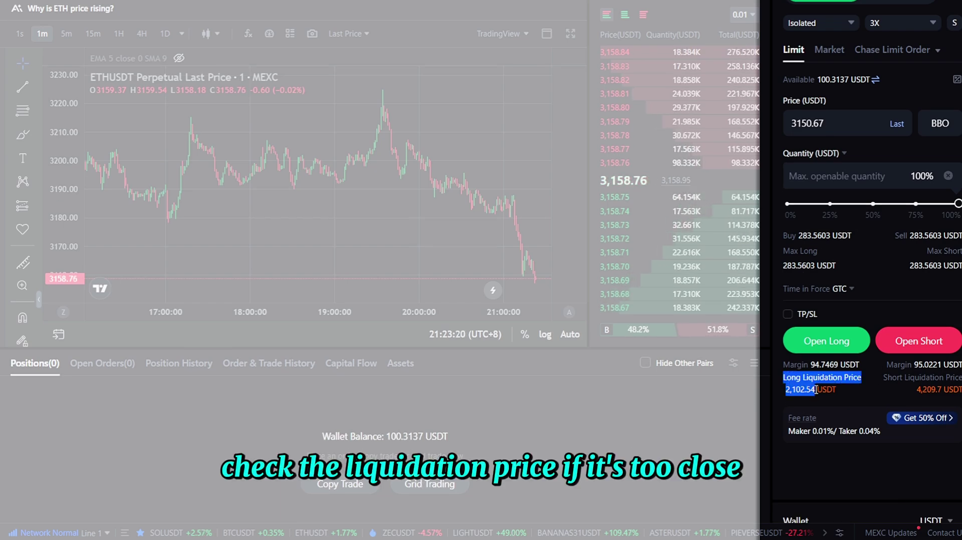
left_click(858, 376)
scroll(845, 389, "up", 3)
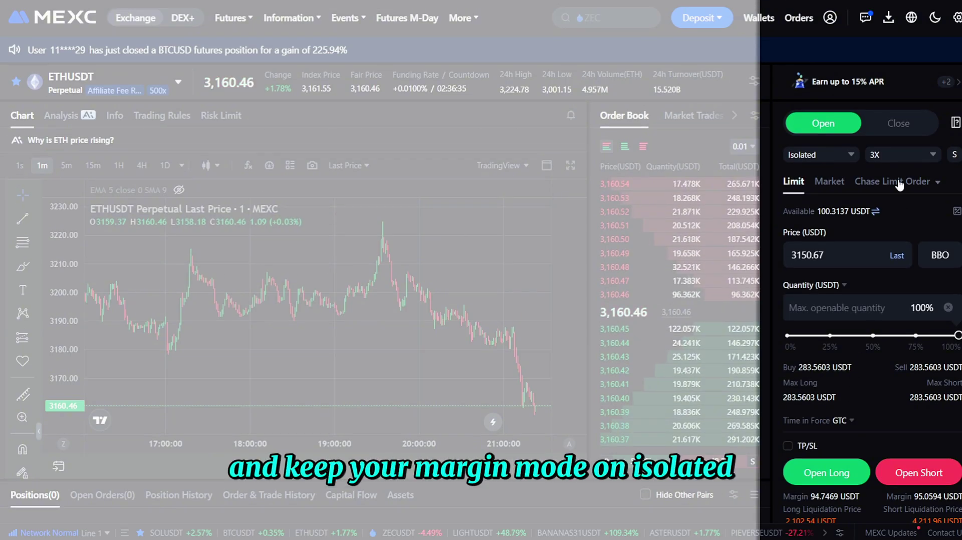
left_click(890, 160)
left_click(622, 147)
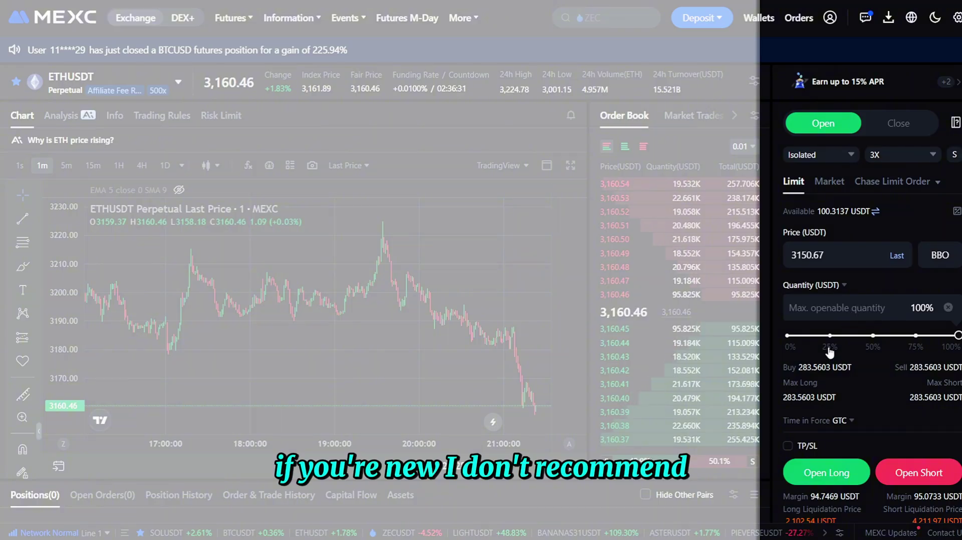
- Enable TP/SL with a stop-loss trigger price of 2200, and submit and confirm the ETHUSDT long order
left_click(788, 446)
scroll(841, 401, "down", 1)
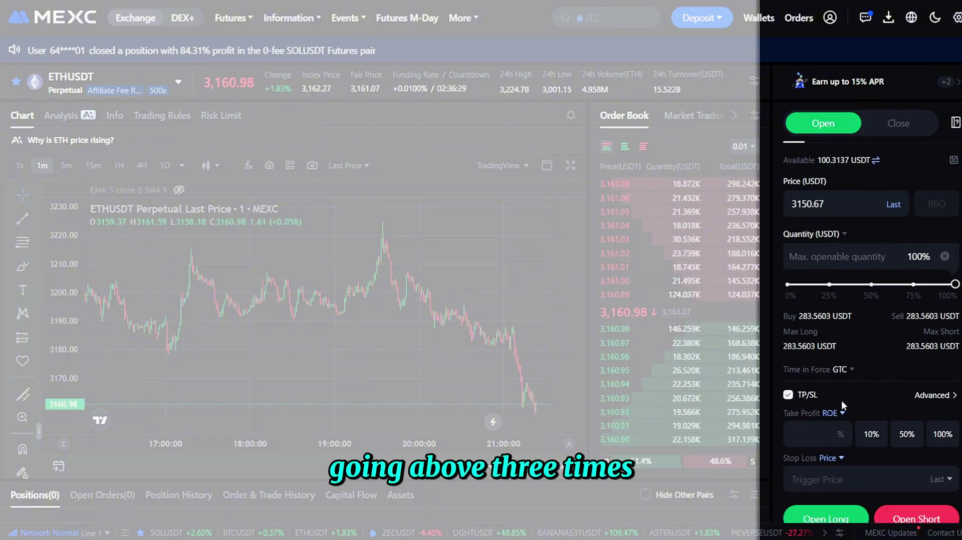
scroll(841, 401, "down", 4)
left_click(811, 282)
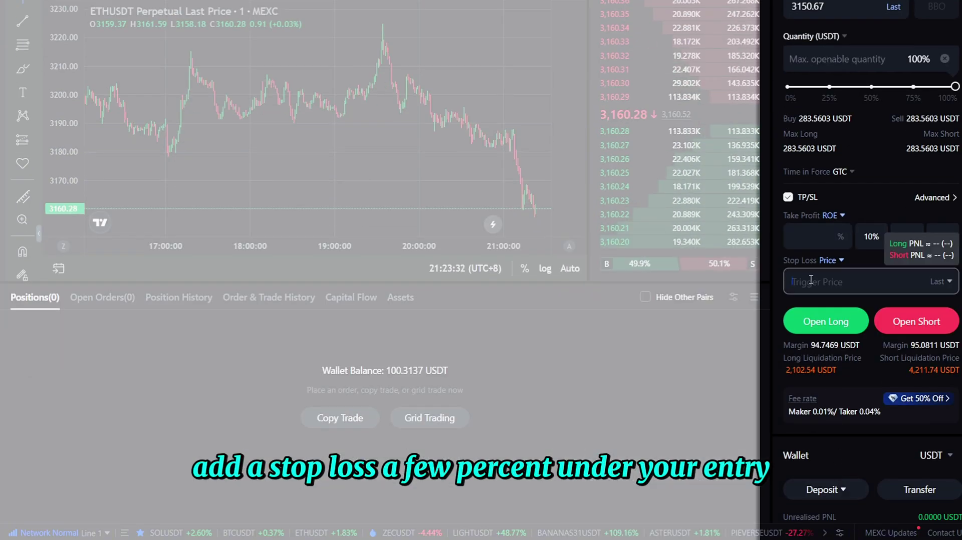
type("2200")
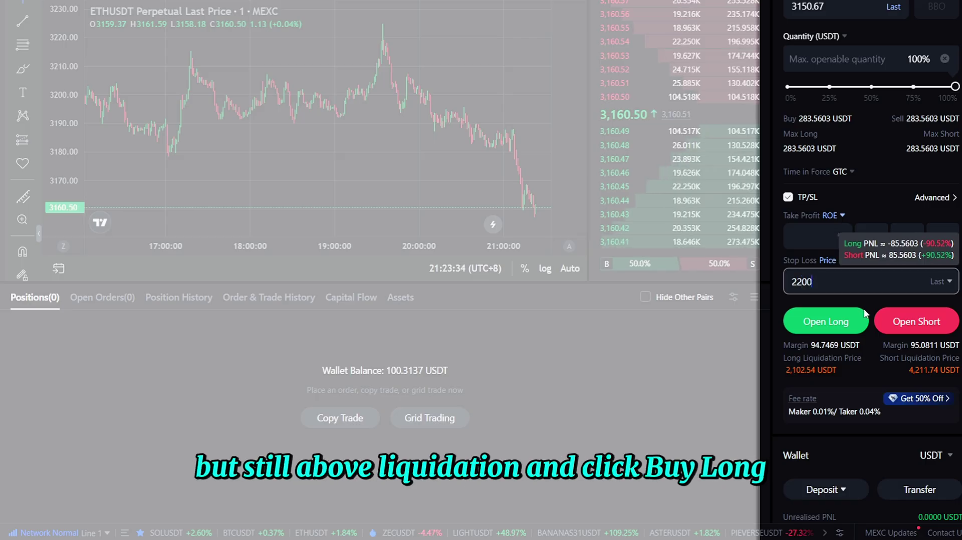
left_click(840, 326)
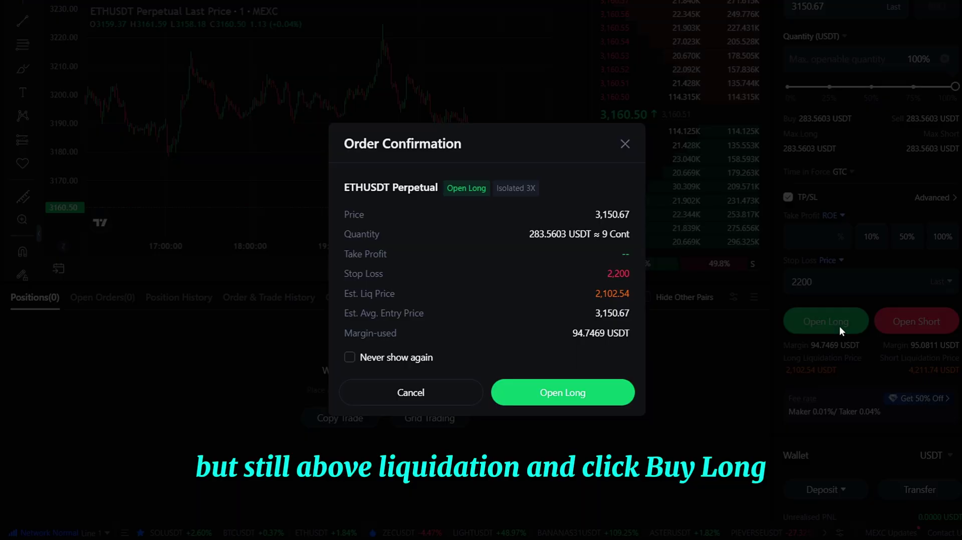
left_click(580, 392)
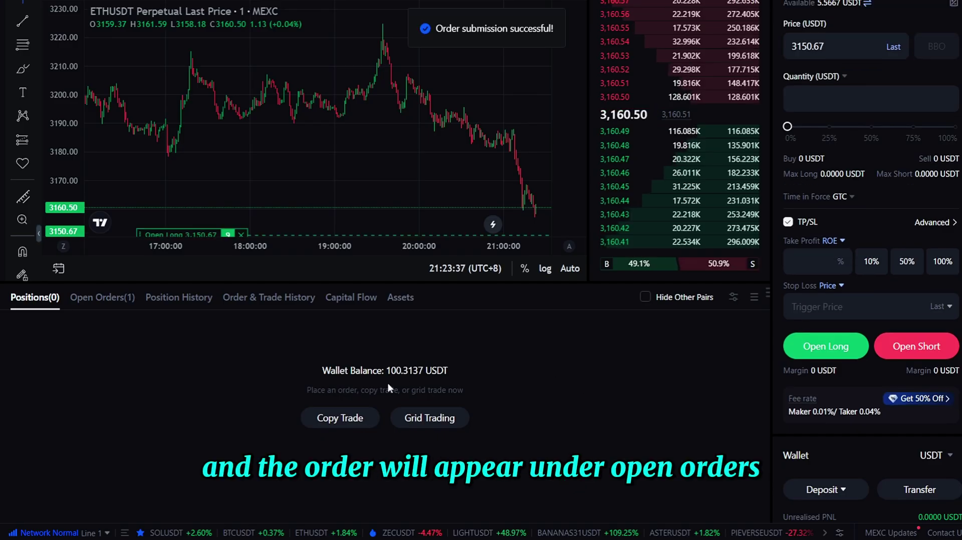
- Add a TP/SL order to the entire open ETHUSDT position with take profit at 5% ROE and stop loss at -15% ROE
scroll(173, 417, "up", 2)
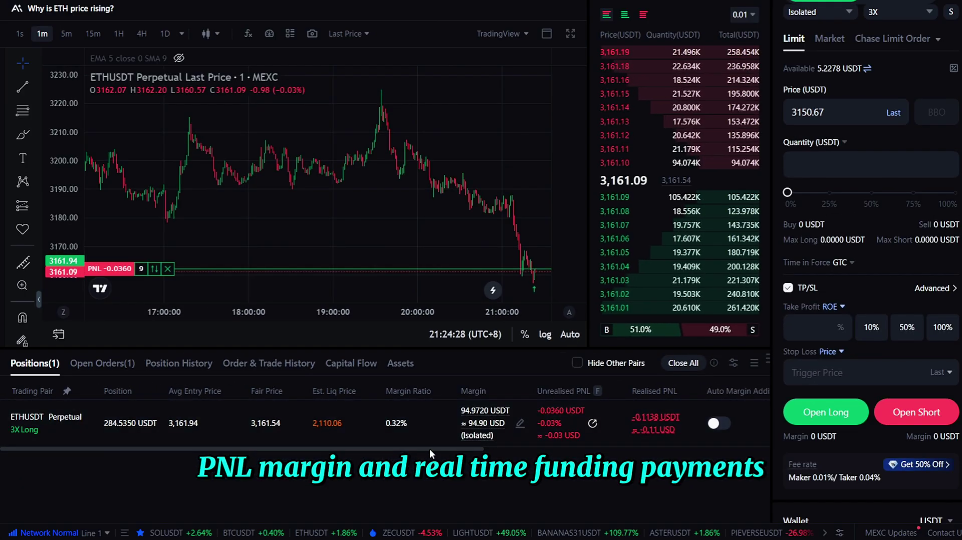
left_click_drag(429, 449, 633, 448)
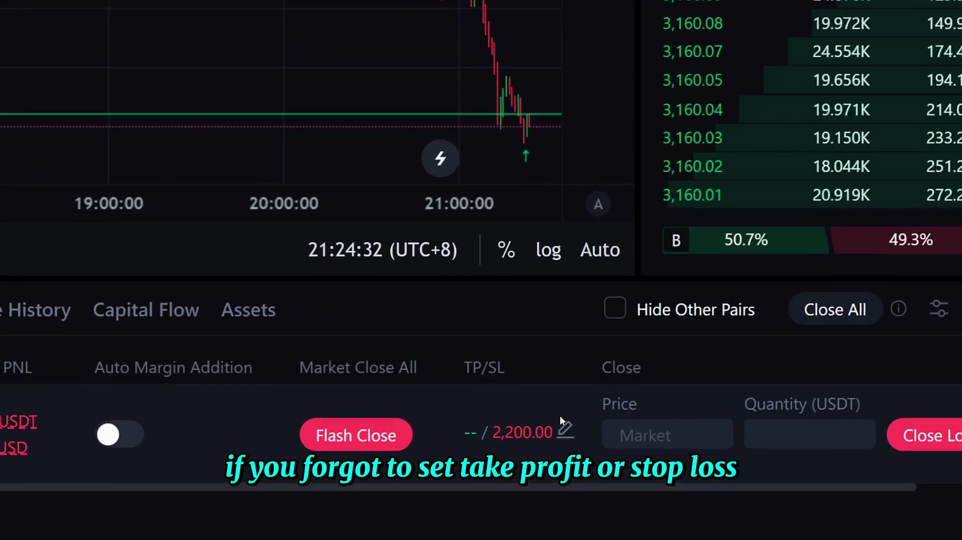
left_click(566, 429)
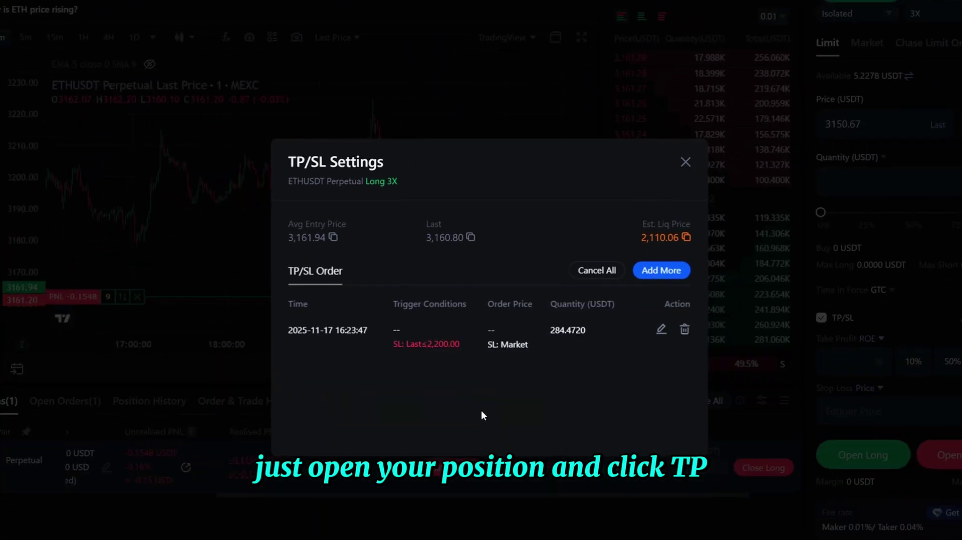
left_click(638, 245)
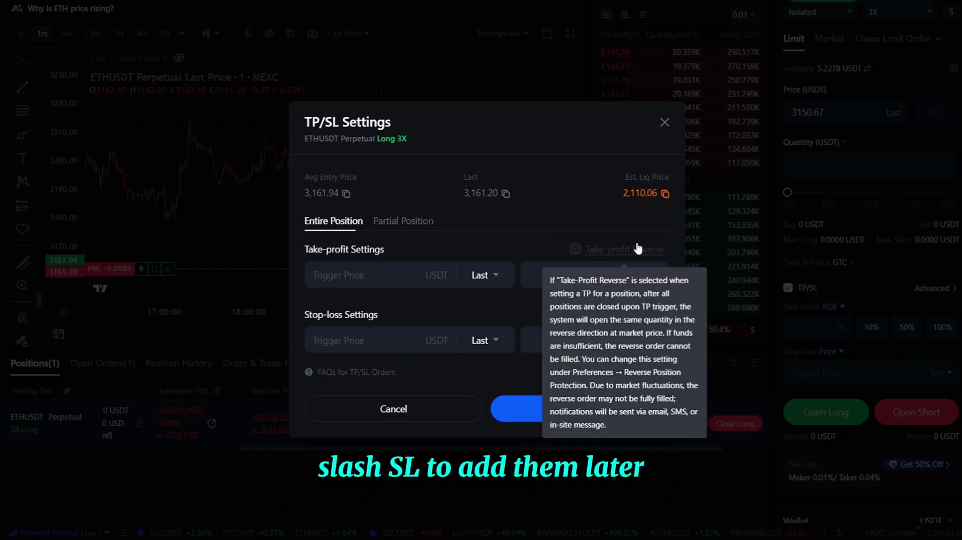
left_click(548, 270)
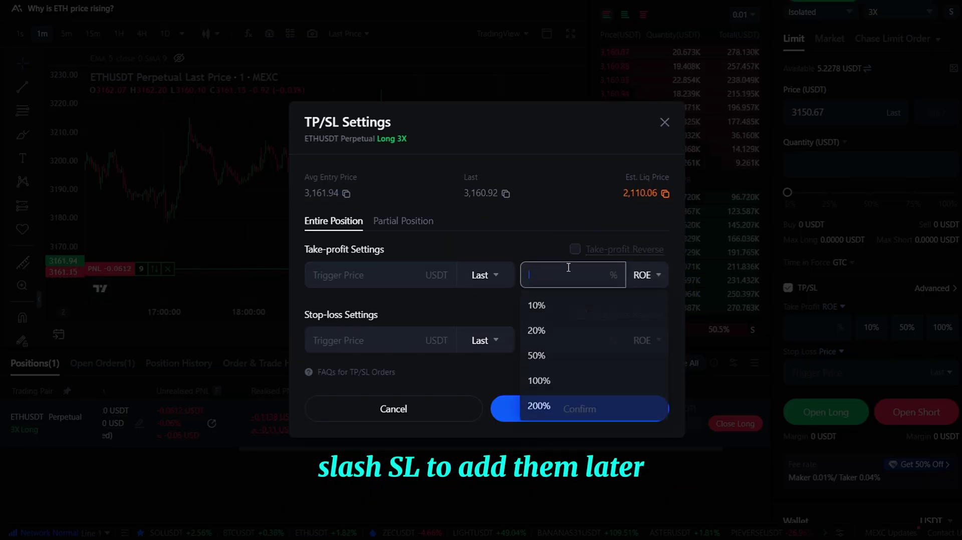
type("5")
left_click(572, 350)
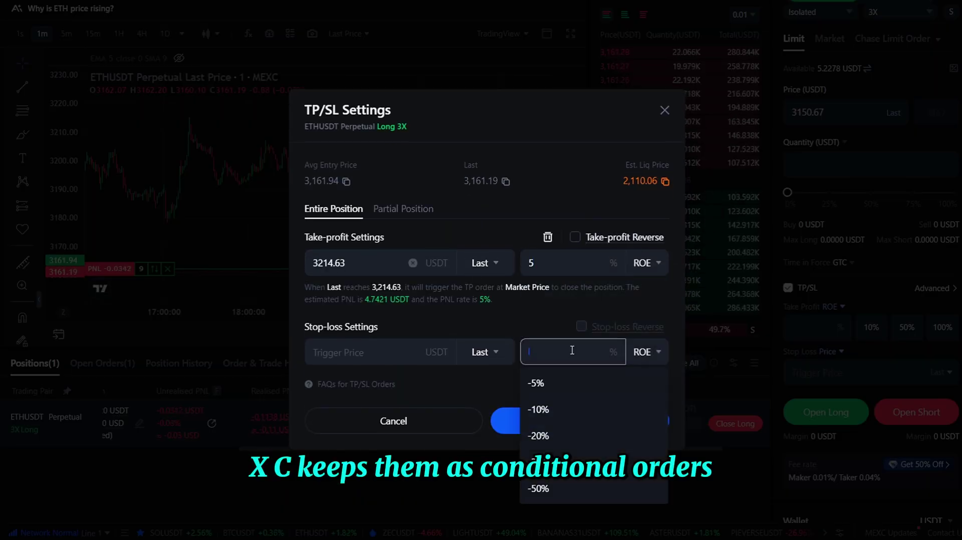
type("-15")
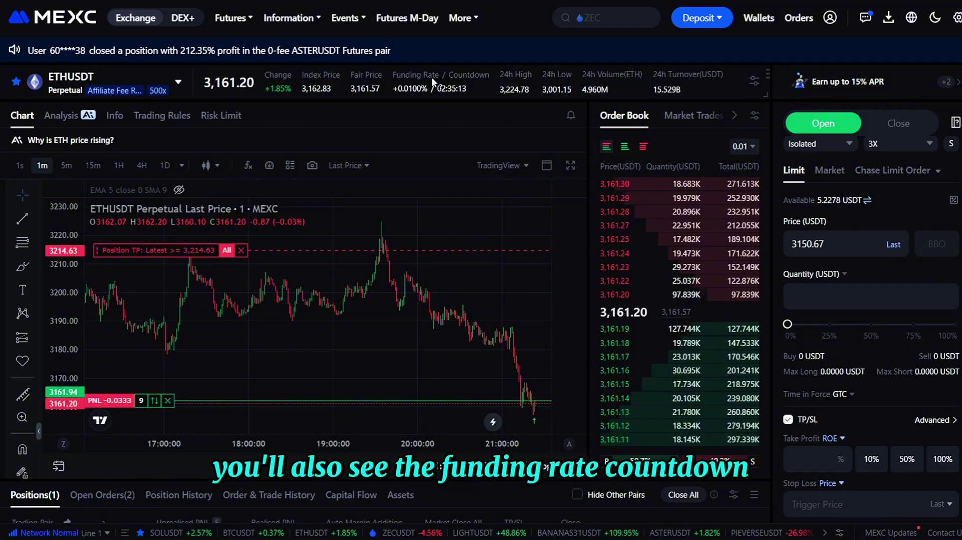
- Read the explanation of the funding rate and how funding fees are exchanged between long and short holders
mouse_move(431, 77)
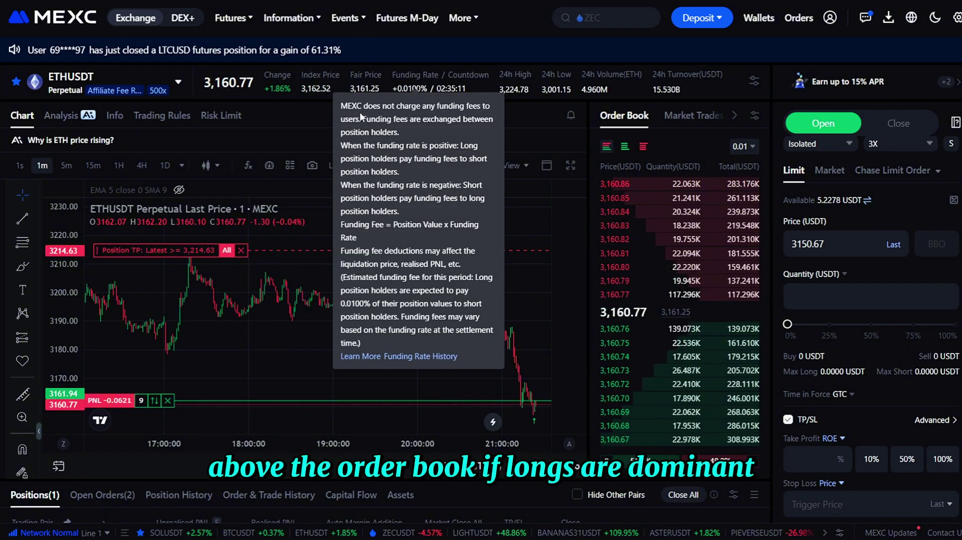
left_click_drag(340, 106, 476, 344)
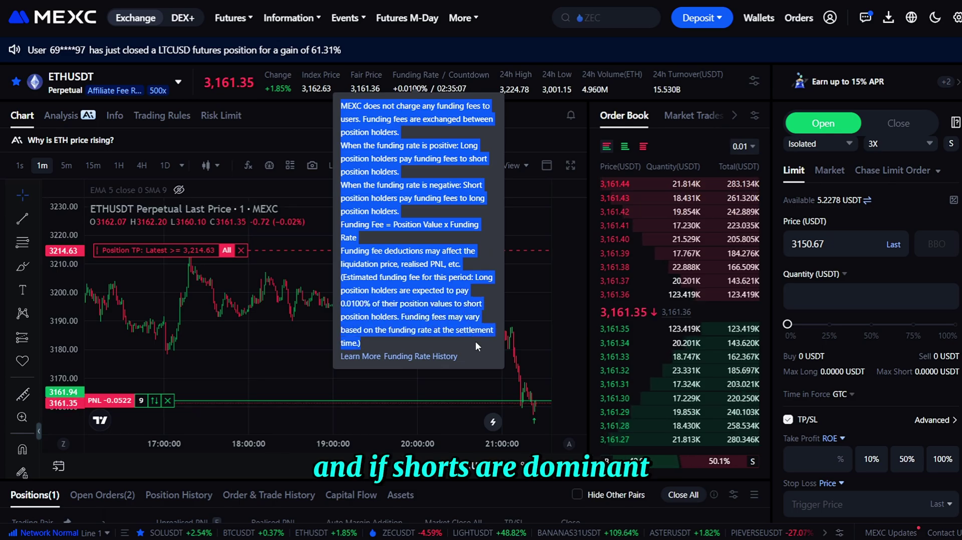
left_click(476, 341)
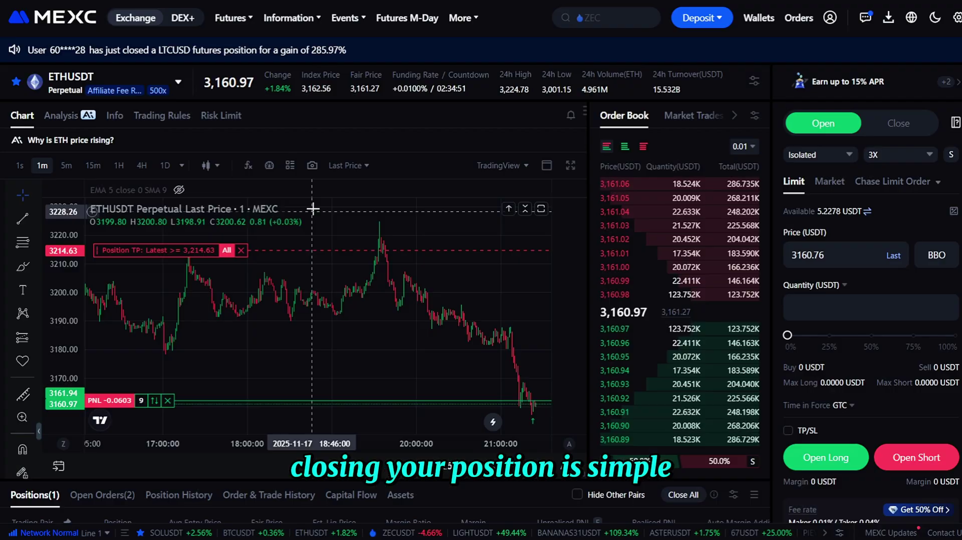
- Submit a close order for the ETHUSDT long at a limit price of 3170.98 for the full 285.3882 USDT quantity
scroll(457, 341, "down", 5)
left_click_drag(462, 344, 696, 351)
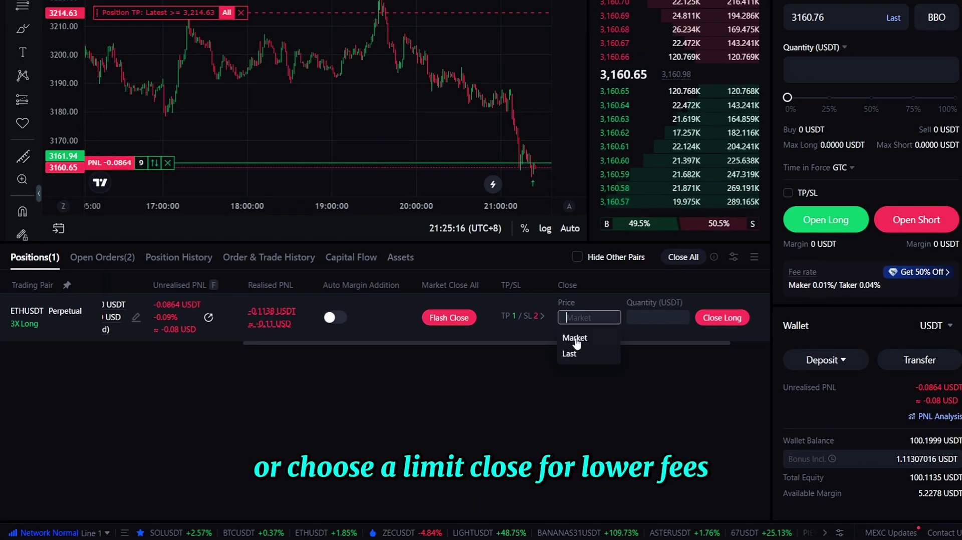
left_click(574, 354)
left_click(575, 319)
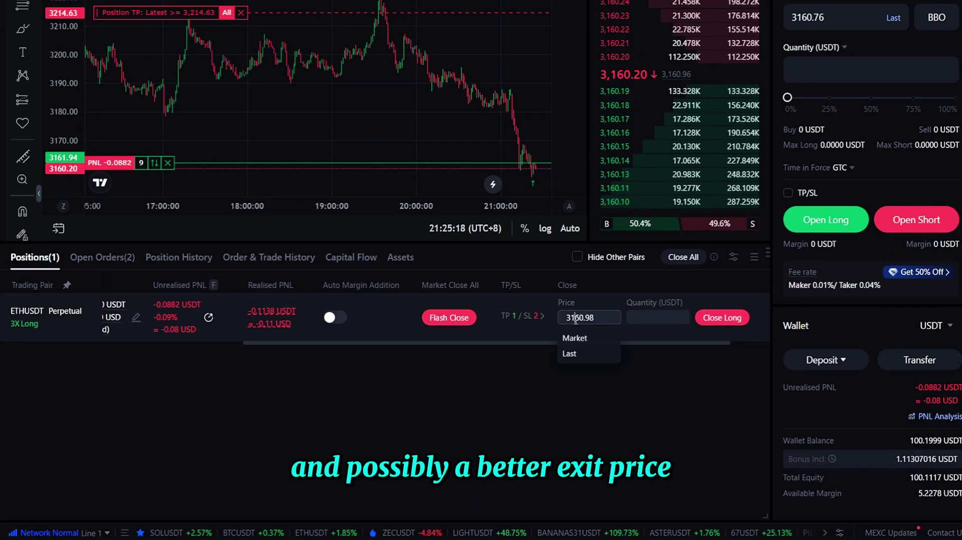
left_click(652, 318)
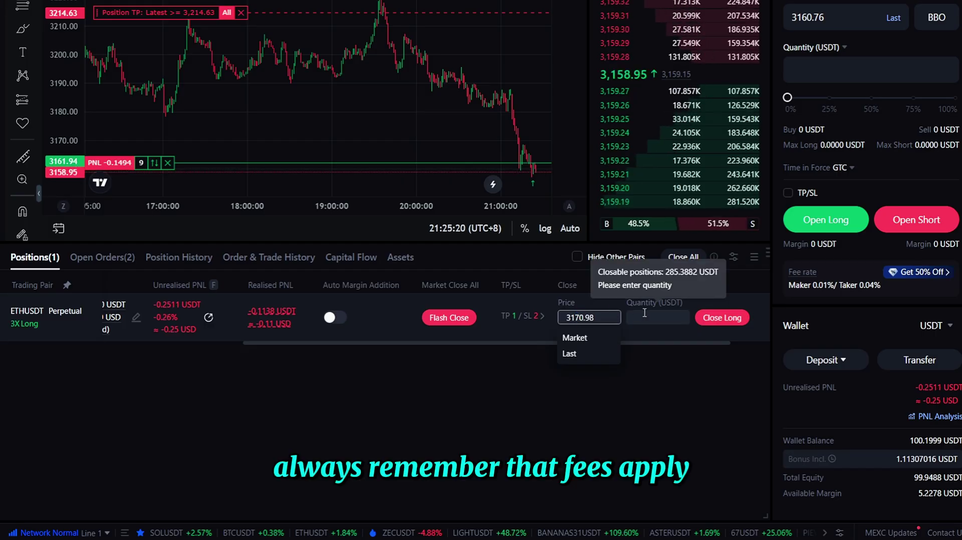
left_click_drag(576, 351, 690, 351)
left_click(718, 318)
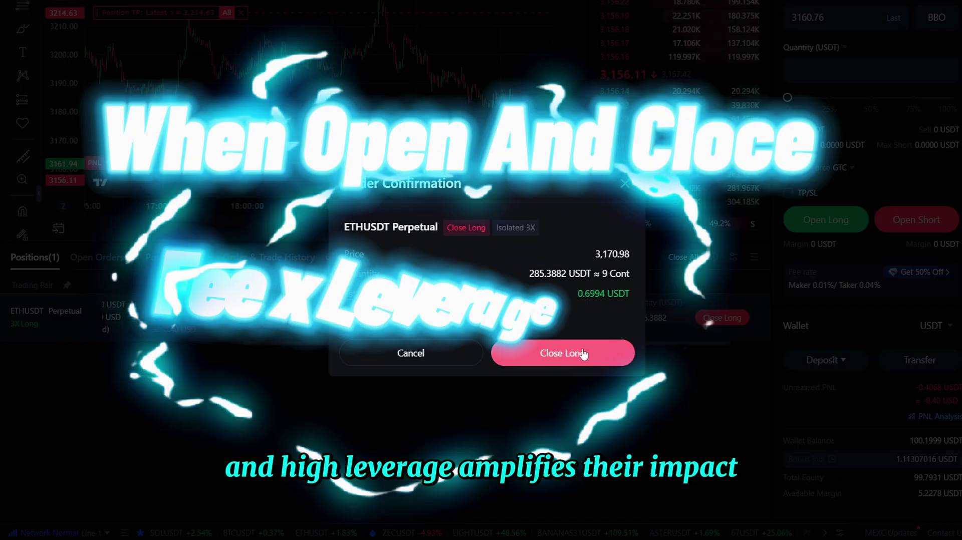
left_click(577, 346)
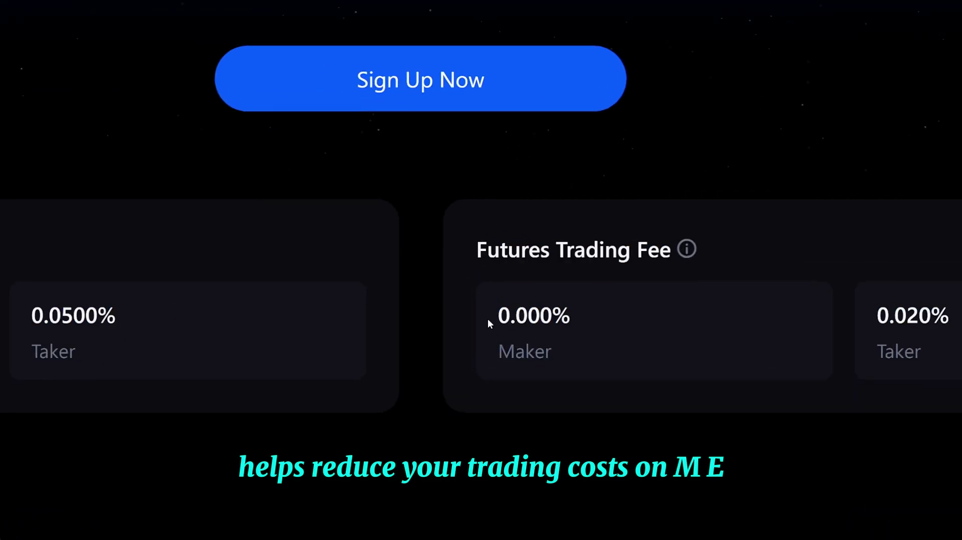
- Check the maker rate under the futures trading fees on the sign-up page
left_click_drag(516, 312, 561, 318)
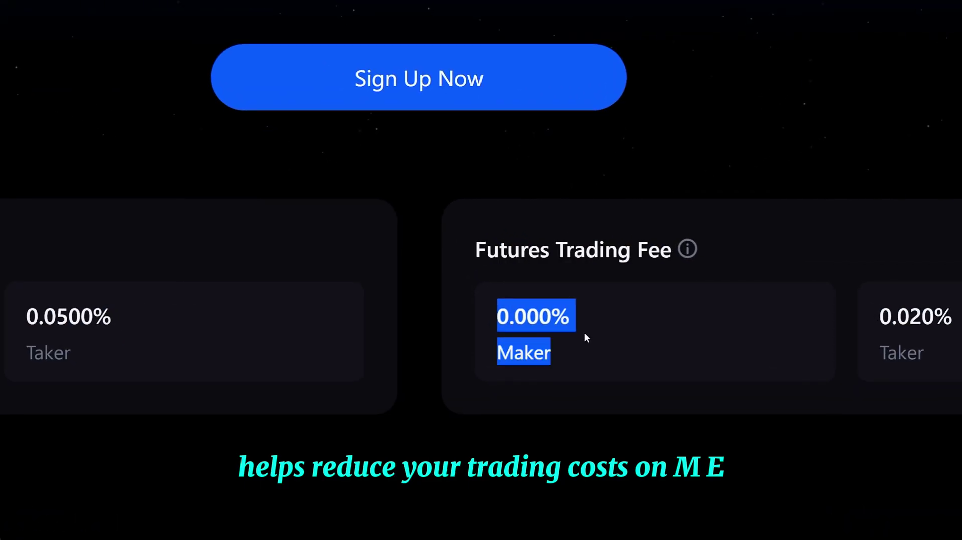